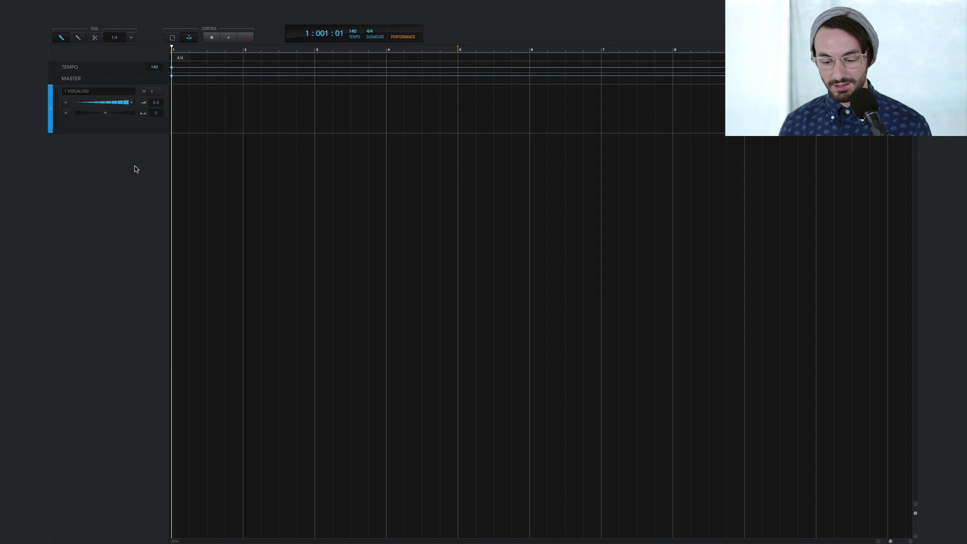
Step: Add an audio track with the 11-bar Instrumental clip, play it through, then rewind to the start
right_click(135, 166)
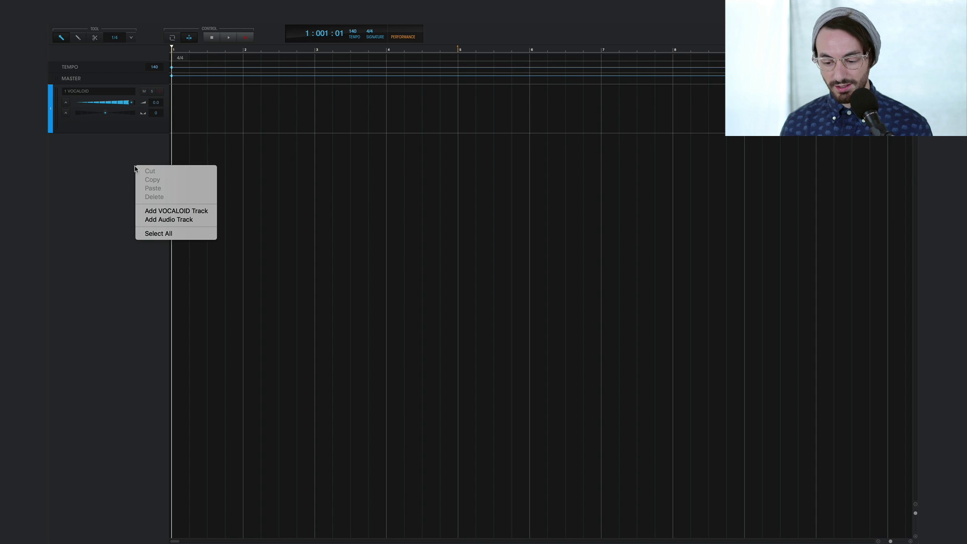
click(147, 220)
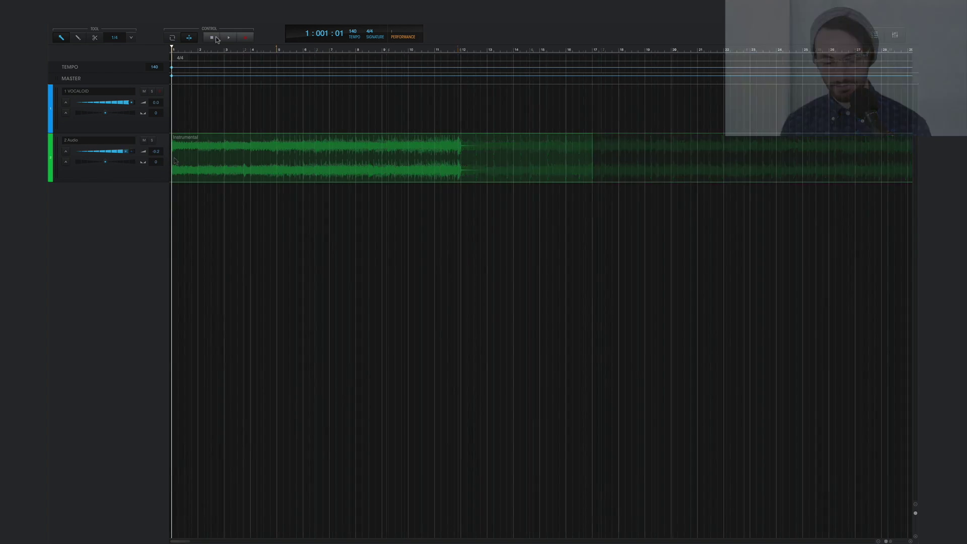
click(226, 38)
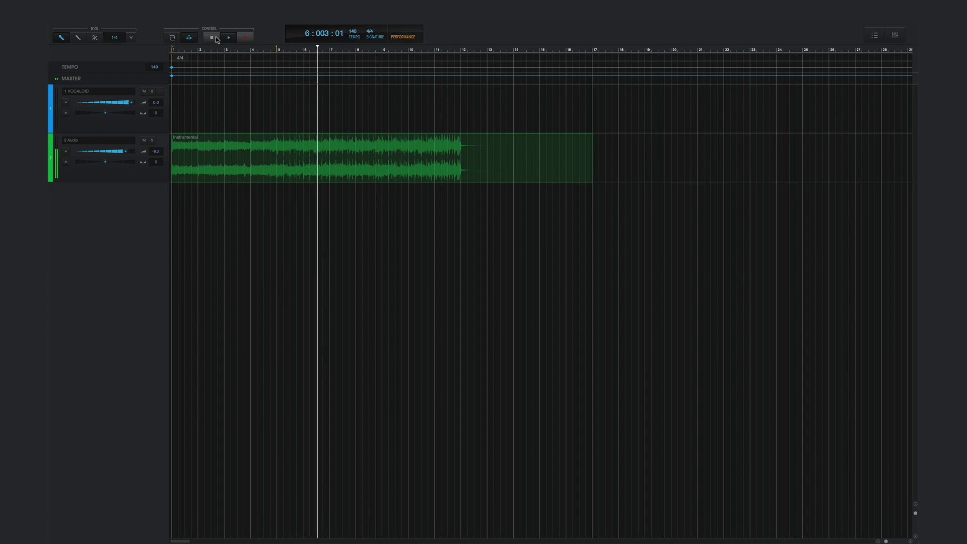
click(217, 40)
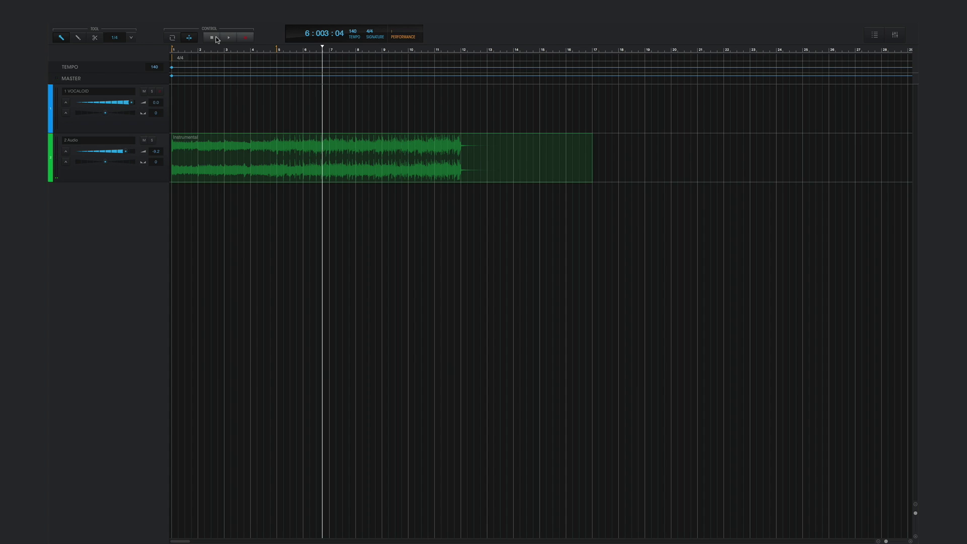
click(217, 40)
key(2)
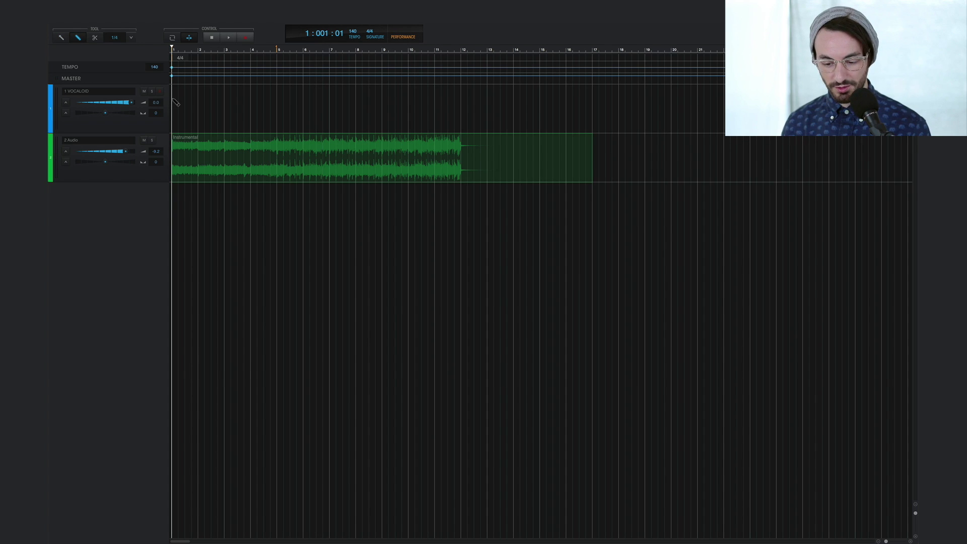
Step: Draw a four-bar part on the VOCALOID track and assign the Amy voice to it
drag(175, 103, 275, 101)
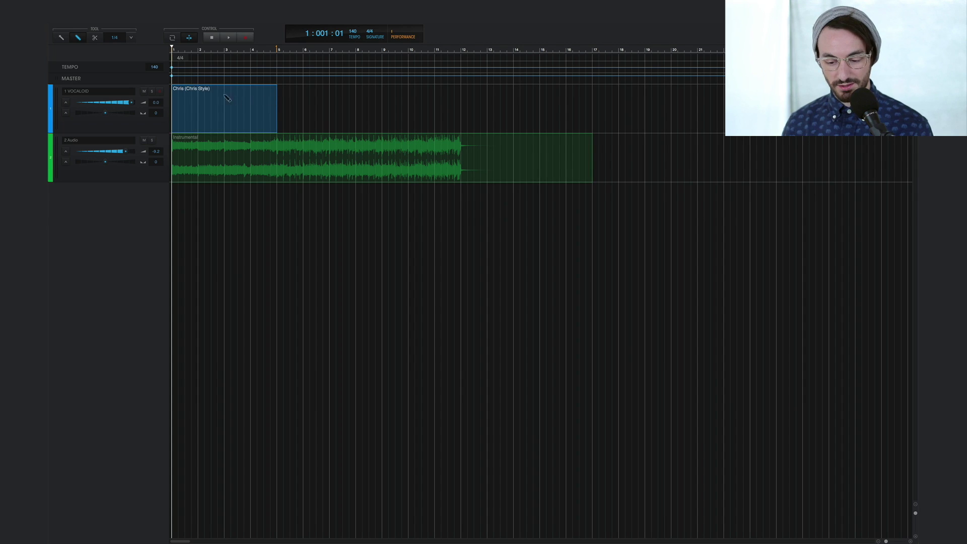
key(1)
double_click(202, 95)
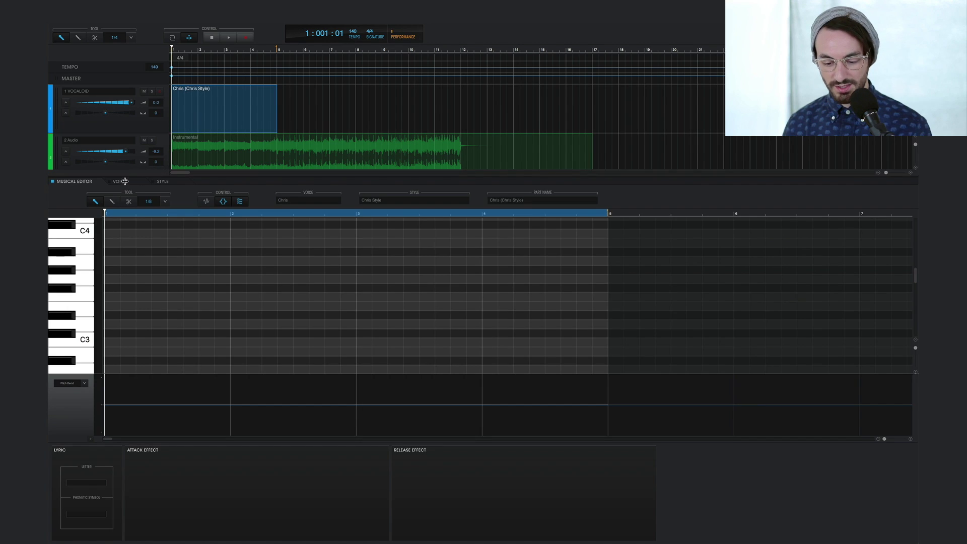
click(119, 182)
click(155, 234)
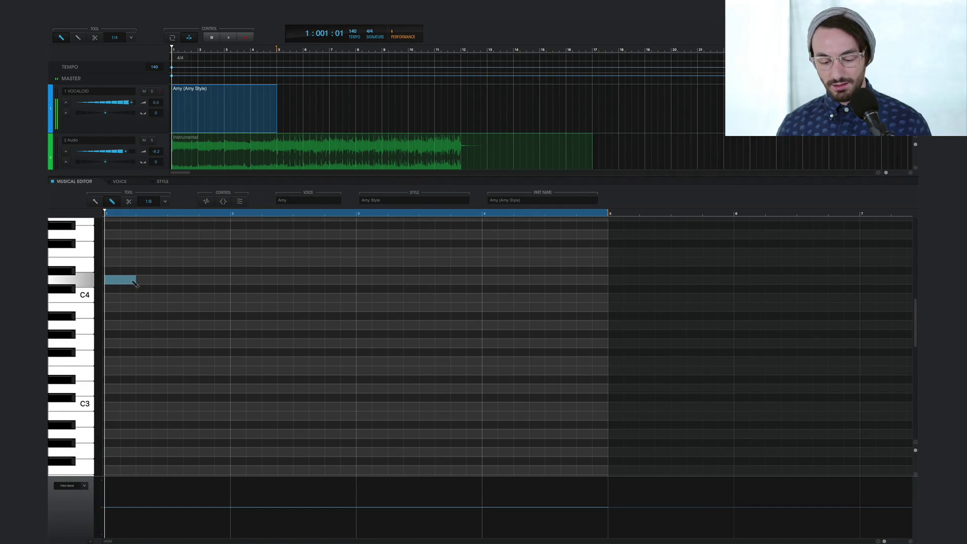
scroll(136, 284, up, 1)
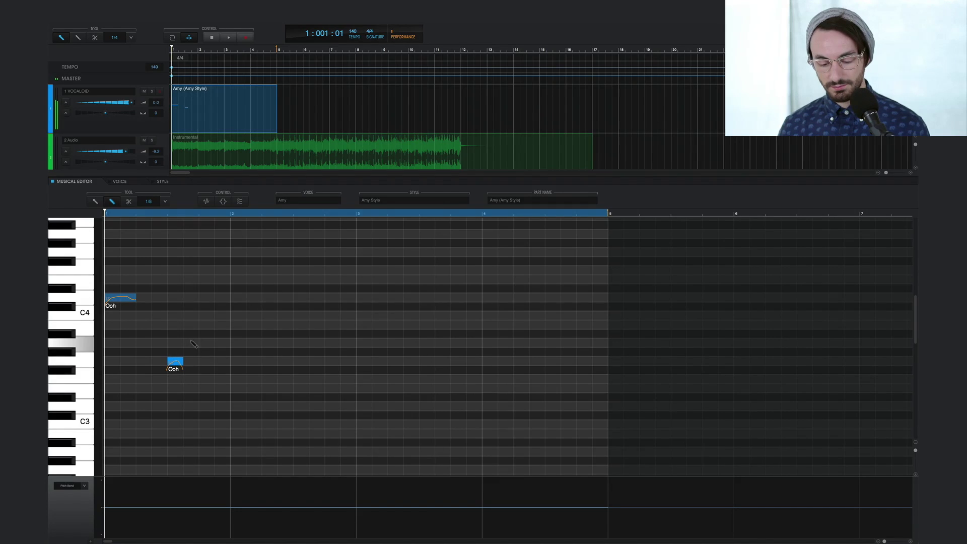
Step: Pencil in short Ooh melody notes through bars 2–4 to end the part, then play it back
click(219, 379)
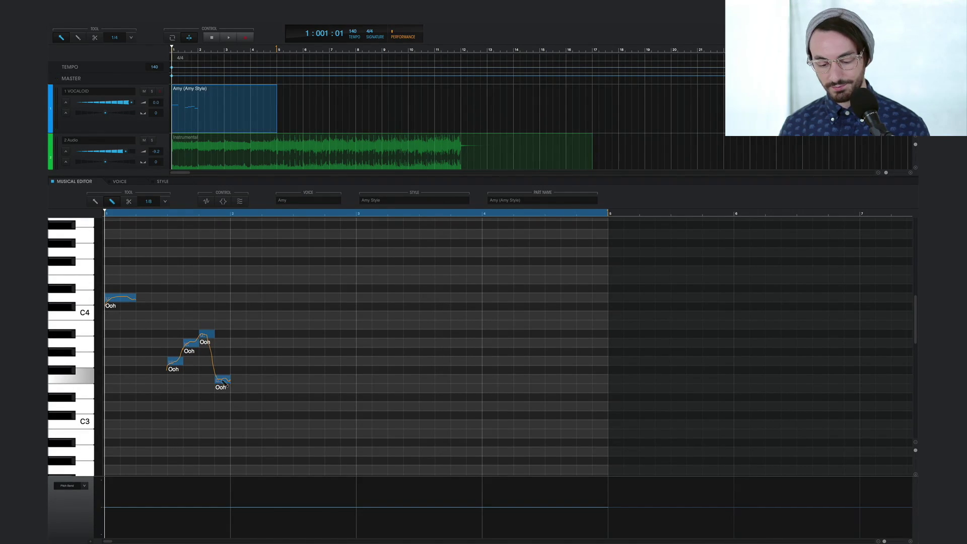
drag(249, 298, 277, 298)
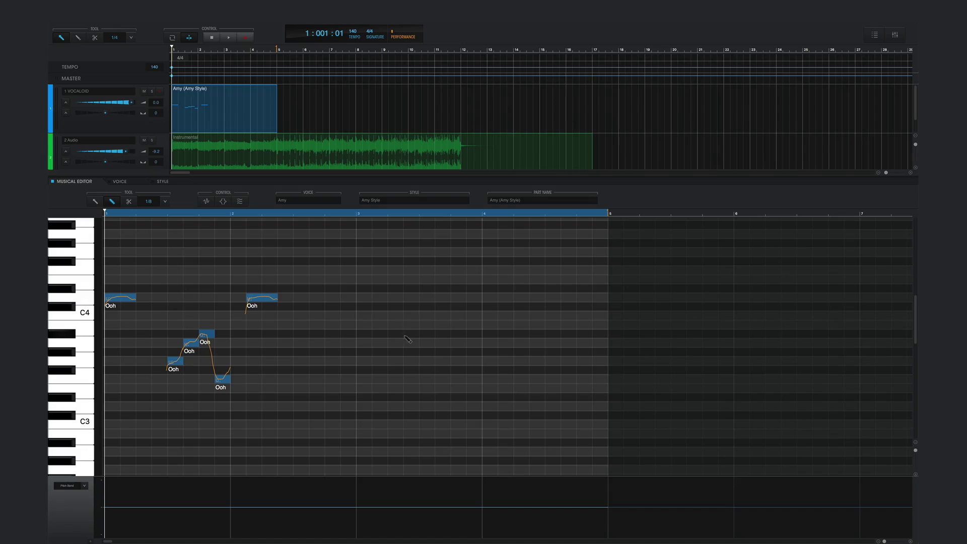
drag(434, 337, 466, 344)
click(474, 380)
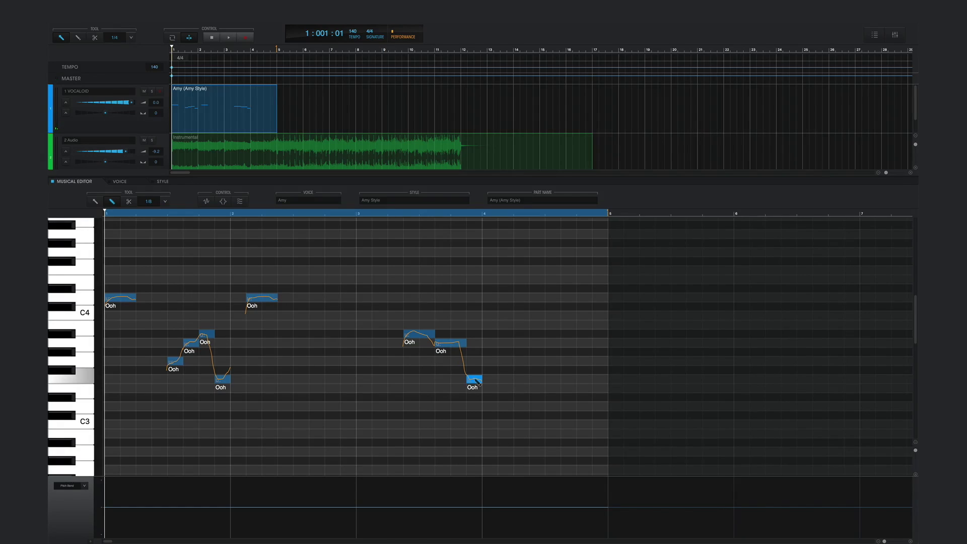
drag(487, 361, 528, 362)
click(537, 343)
click(553, 334)
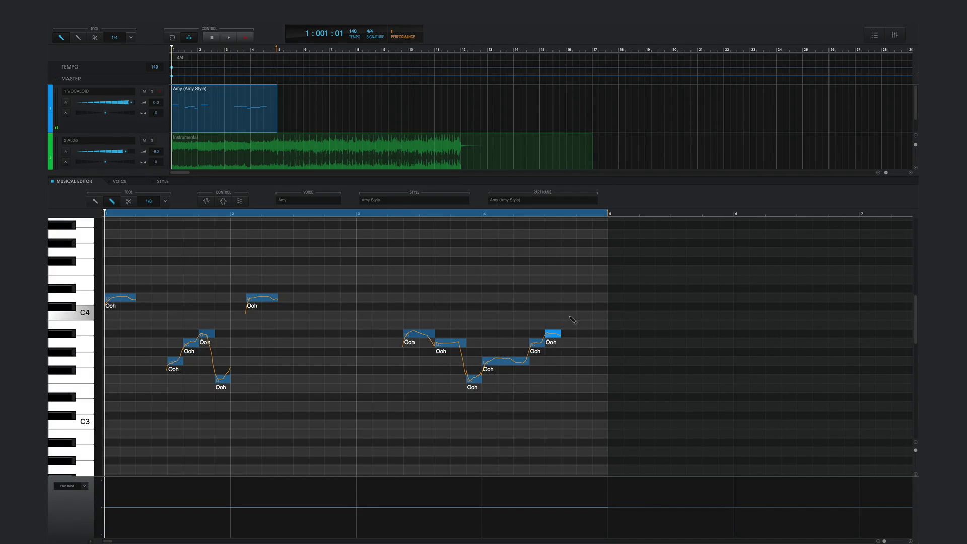
drag(567, 319, 593, 318)
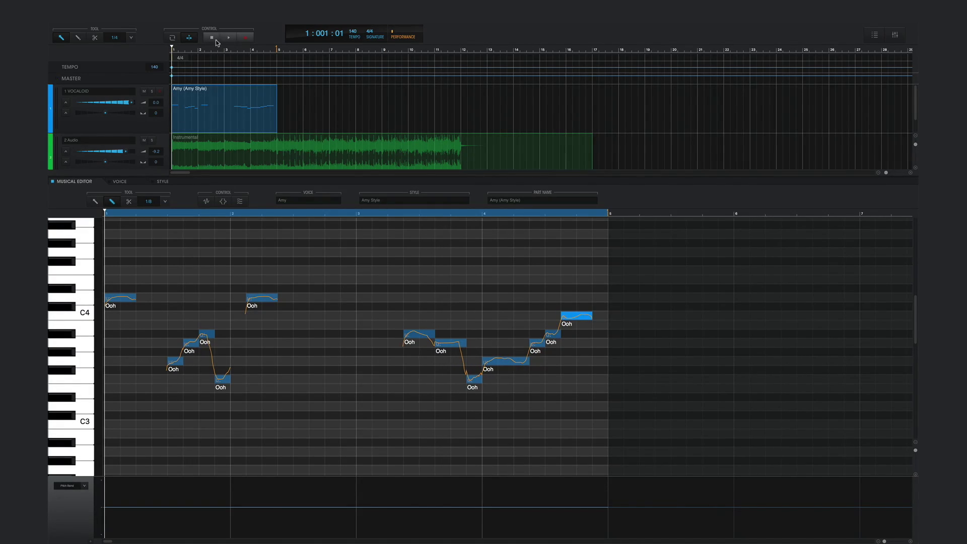
key(space)
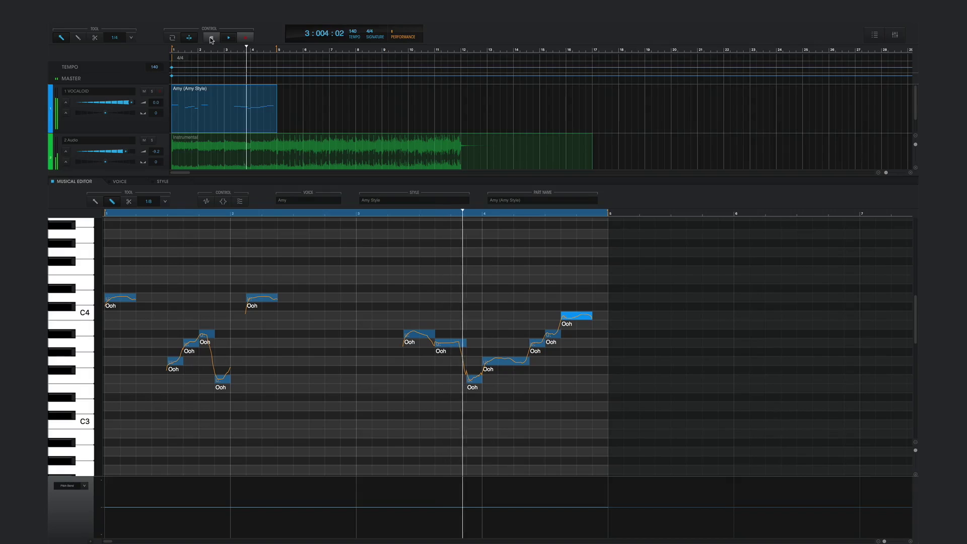
Step: Replace the Ooh lyrics with vowel syllables like u, e, o and a, then replay the part
click(211, 38)
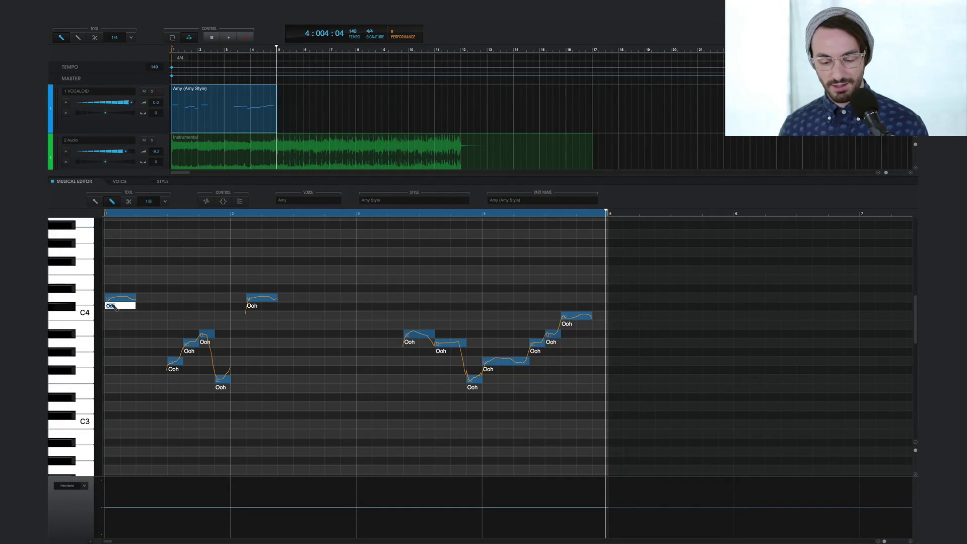
key(Return)
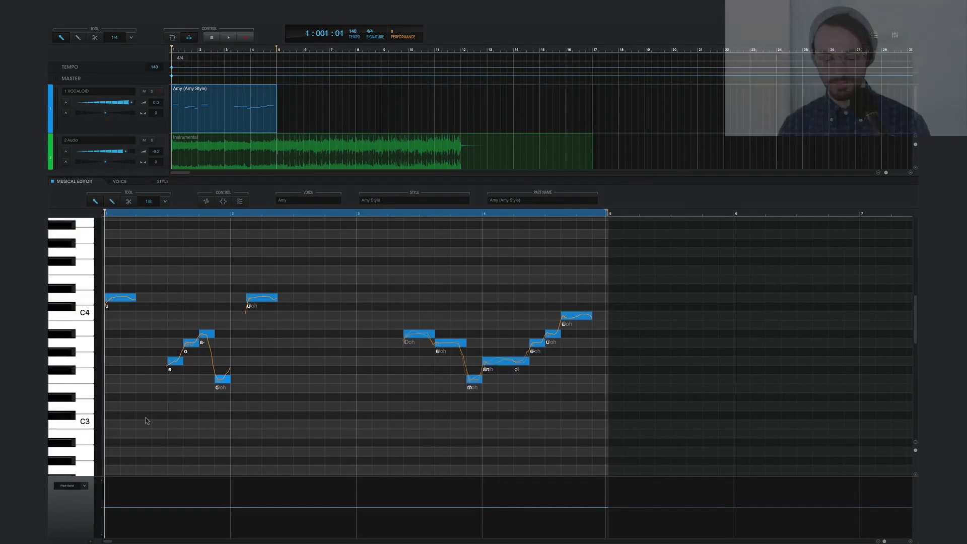
key(space)
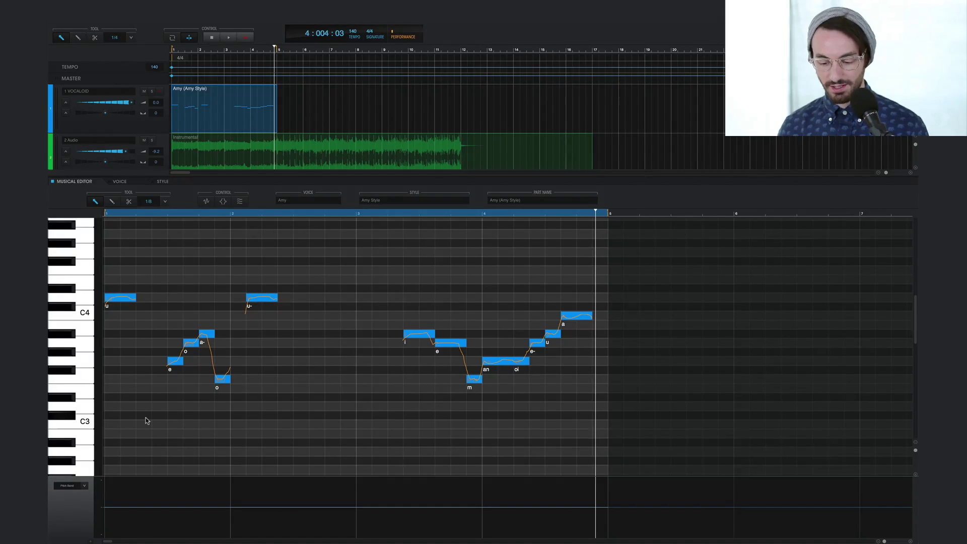
Step: Apply the Decrescendo release effect to the notes
click(126, 361)
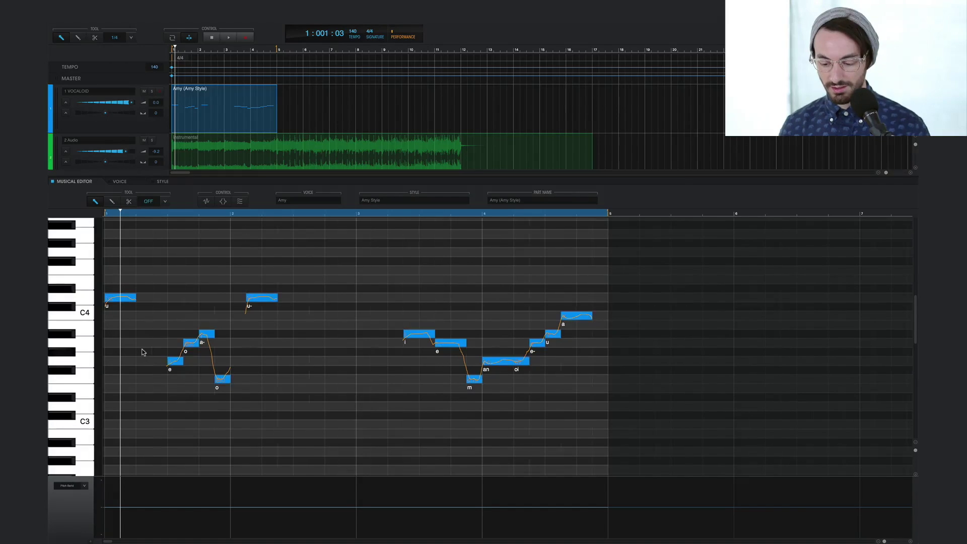
click(223, 202)
scroll(222, 291, down, 3)
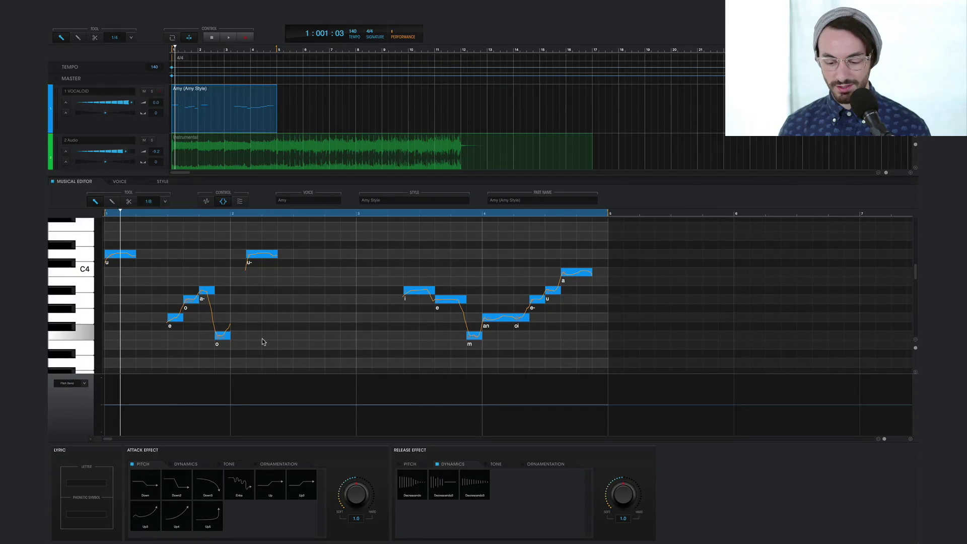
click(409, 483)
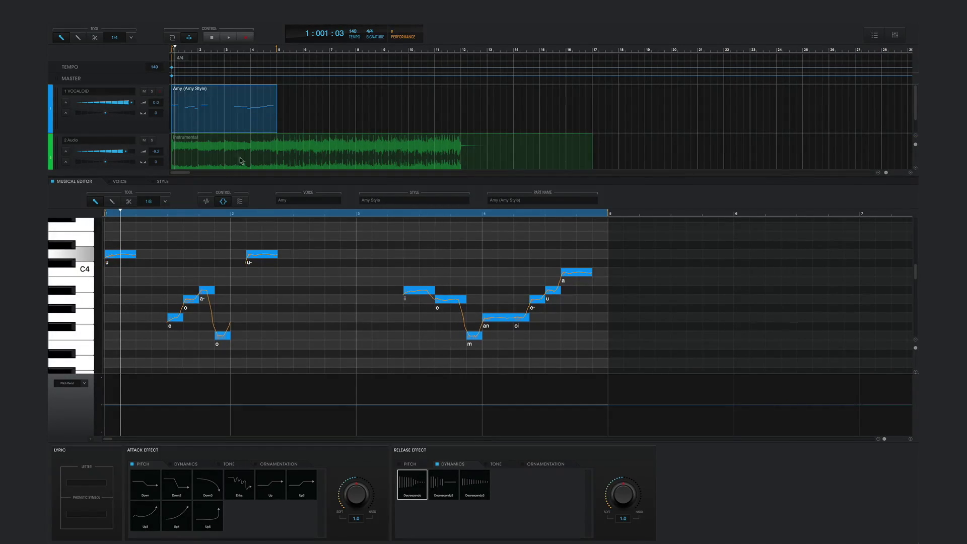
Step: Play the part from the start over the instrumental, then select the e, o, a- notes and the u note
click(211, 38)
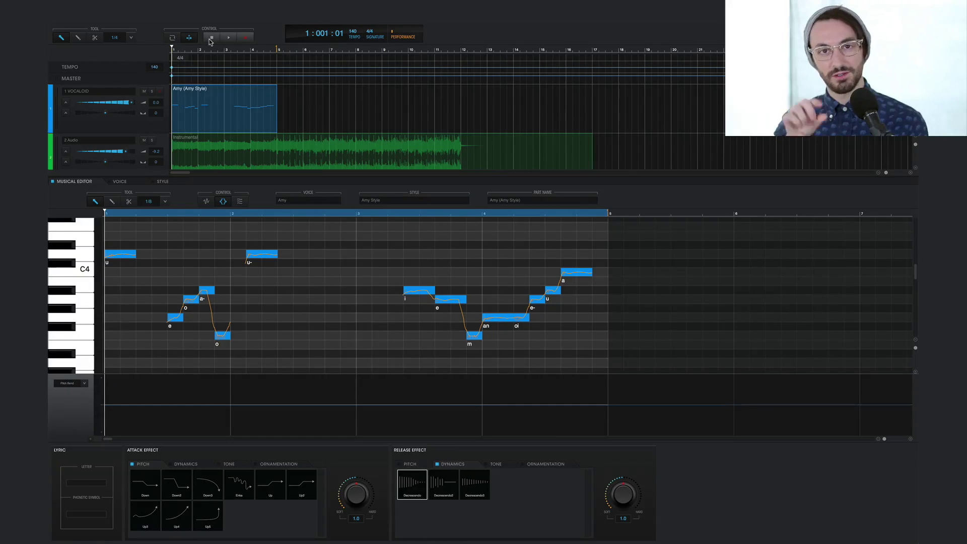
key(space)
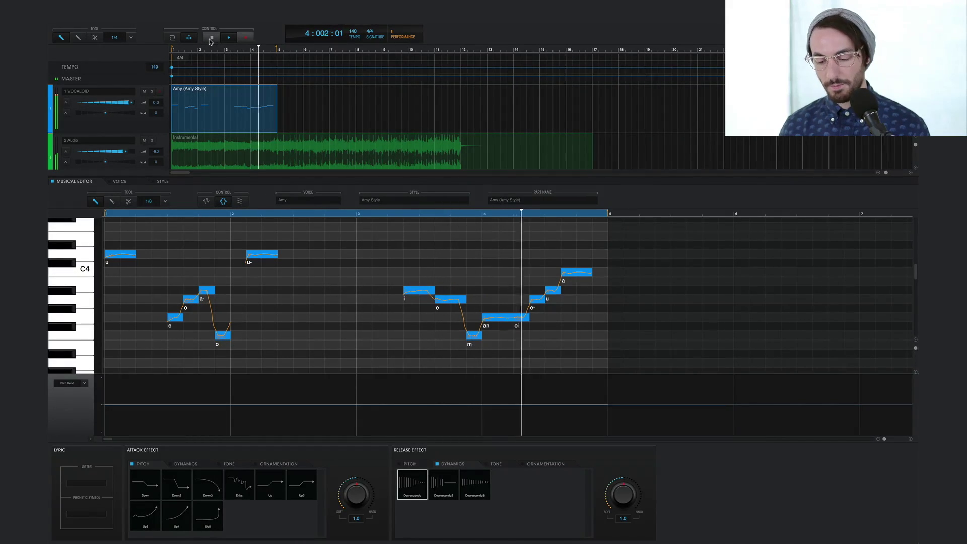
click(209, 39)
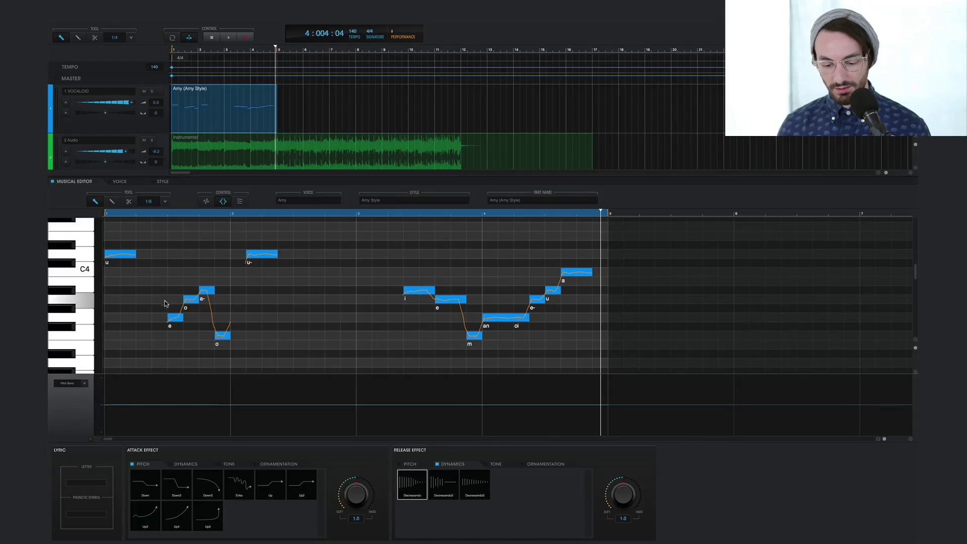
drag(150, 323, 207, 288)
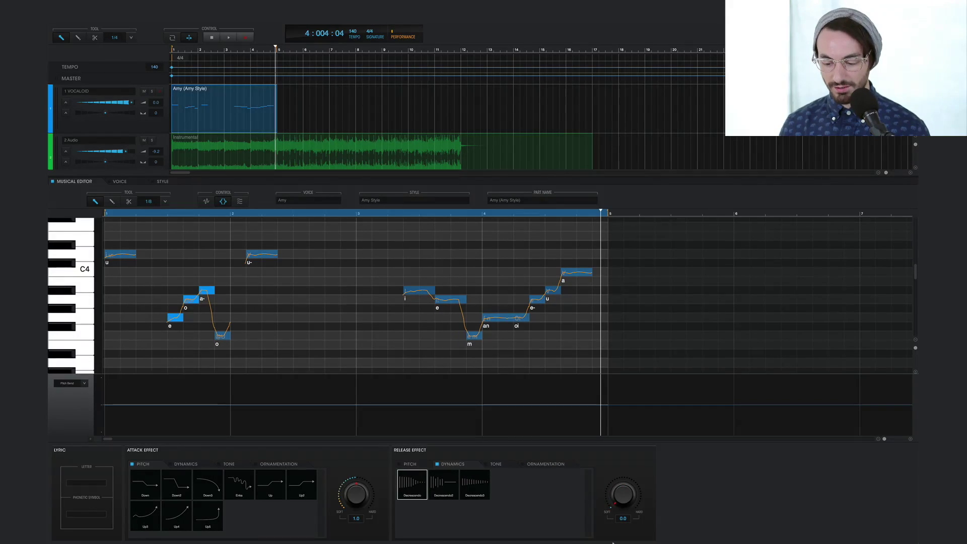
drag(566, 317, 536, 290)
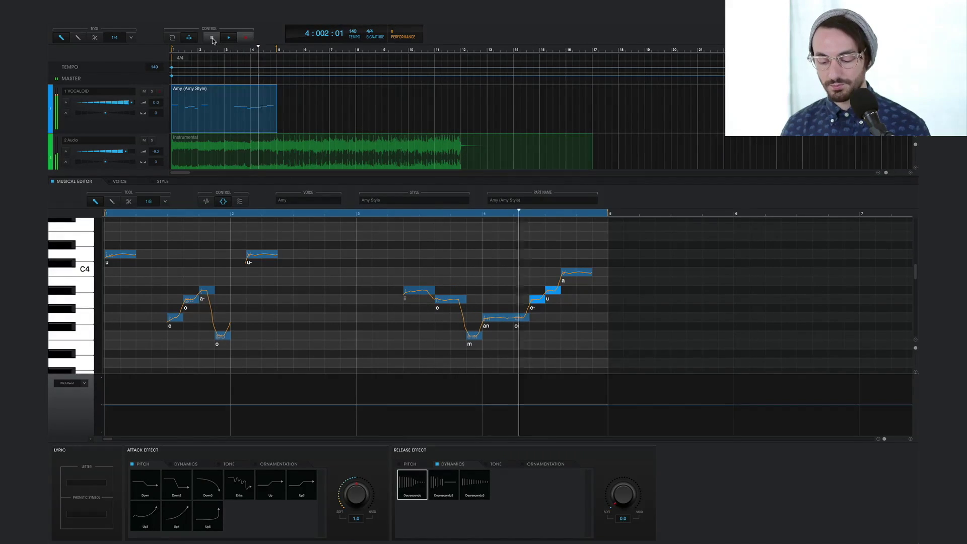
click(212, 38)
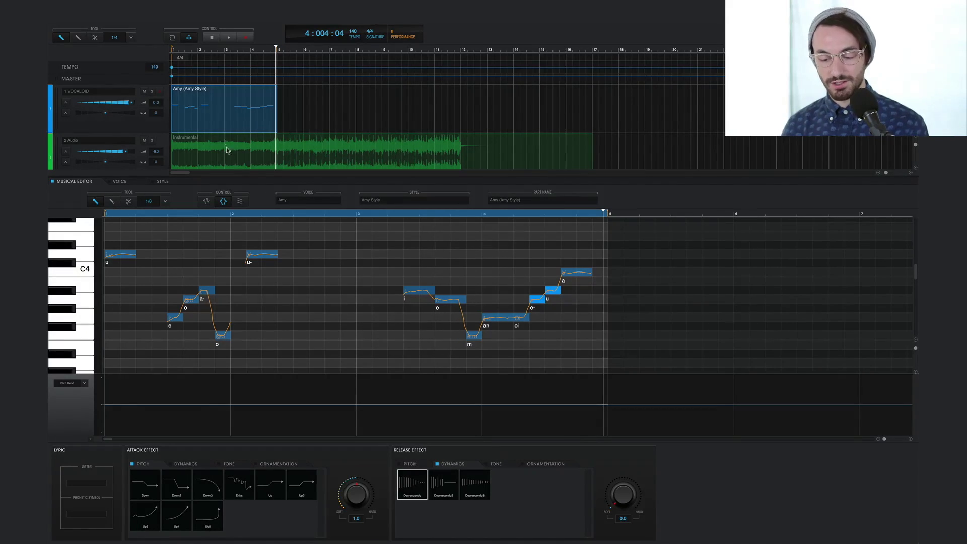
Step: Filter styles by Chopped and Lead Vocal, apply Filled with Sound, and play it from bar 1
click(163, 182)
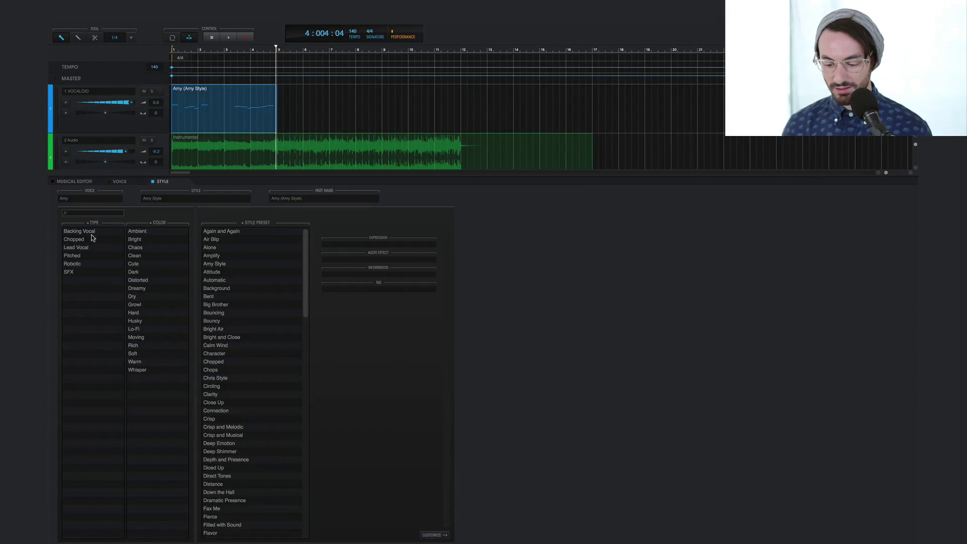
click(74, 240)
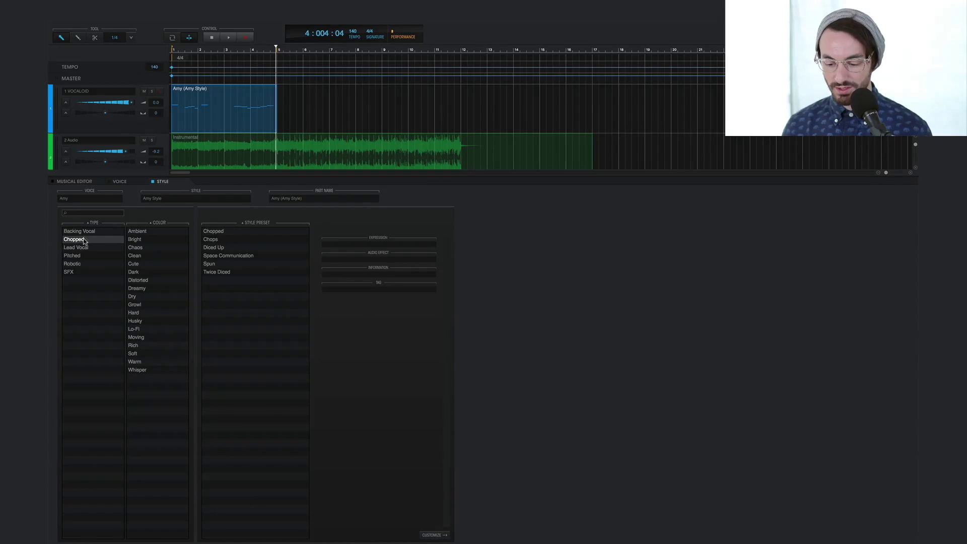
click(76, 247)
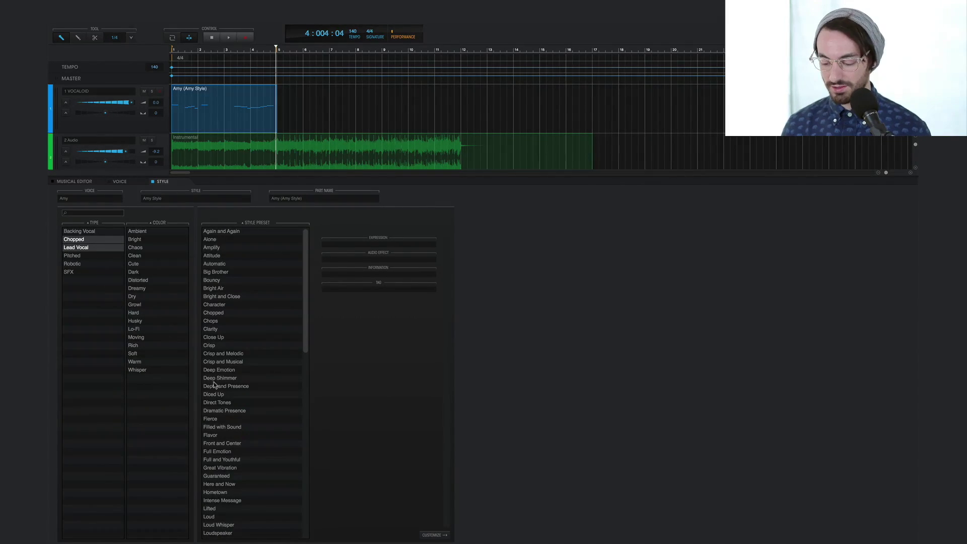
click(222, 427)
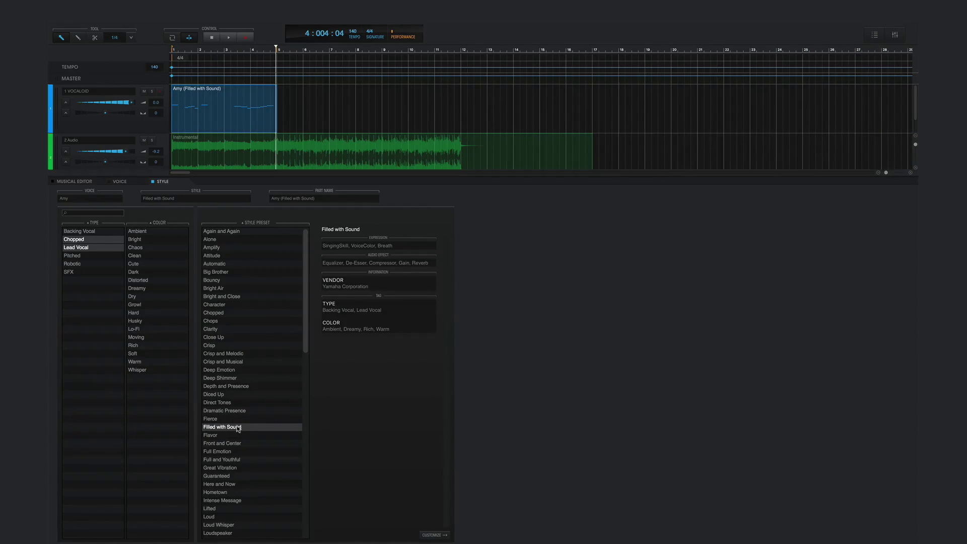
click(212, 38)
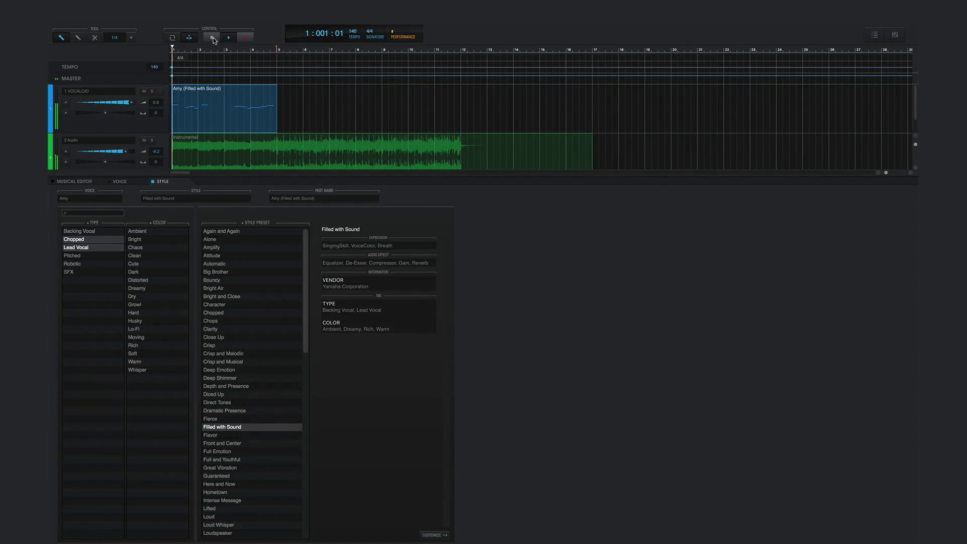
key(space)
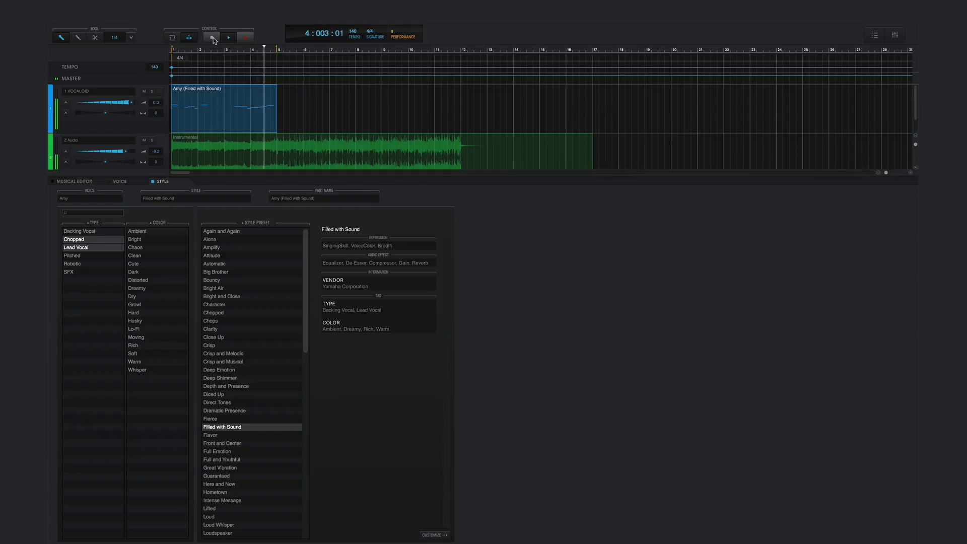
click(212, 38)
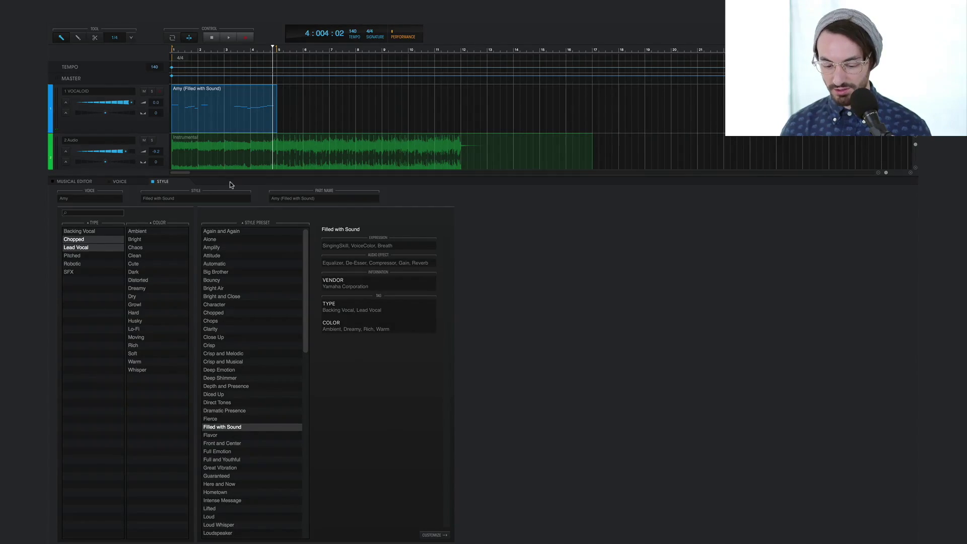
Step: In the style's CUSTOMIZE settings, enable Robot Voice in its third mode and preview playback
click(434, 535)
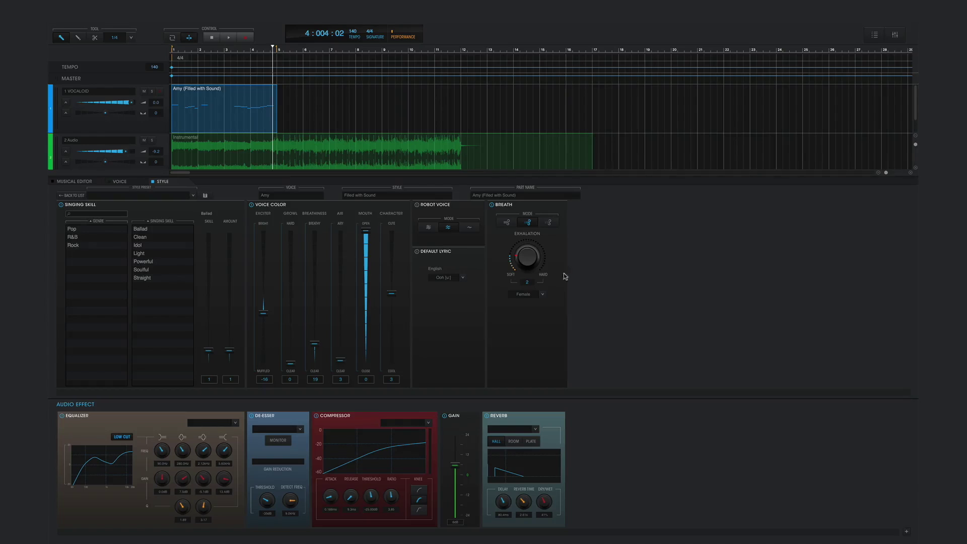
click(418, 205)
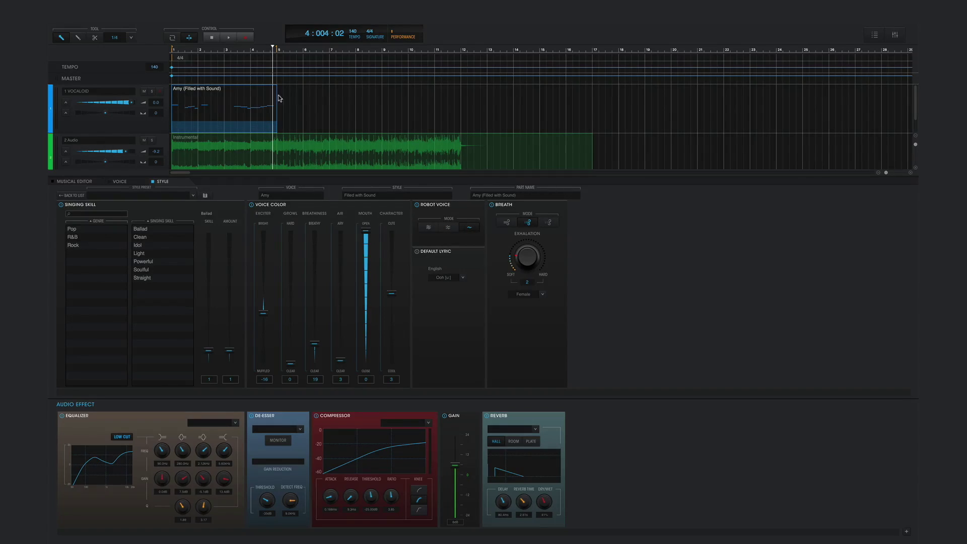
click(212, 39)
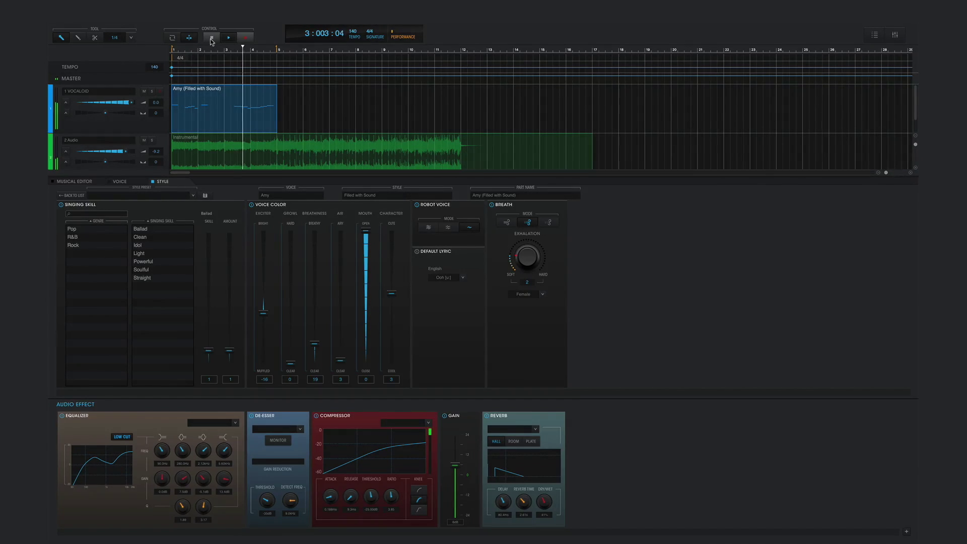
click(212, 40)
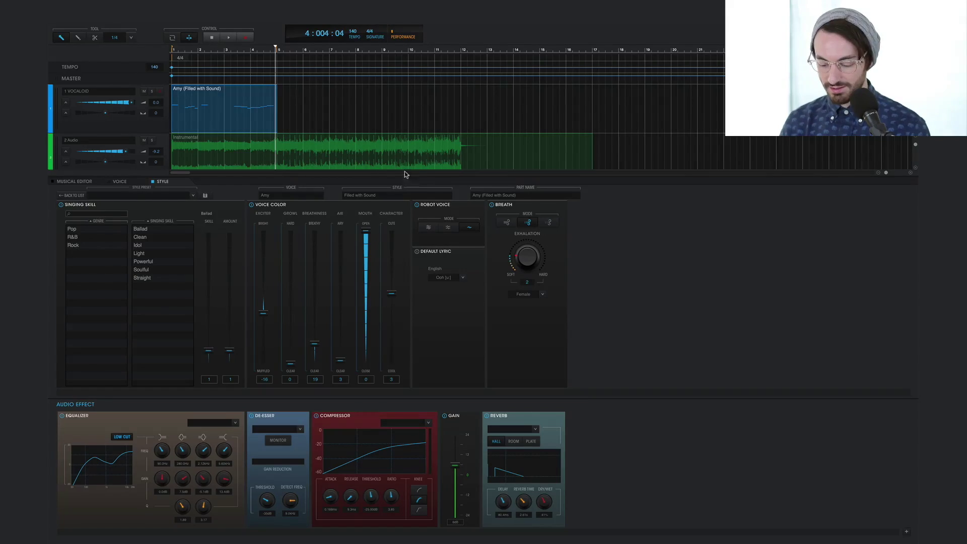
Step: Drag Voice Color Character to -13 and Breathiness to 26, then replay the vocal from bar 1
key(Escape)
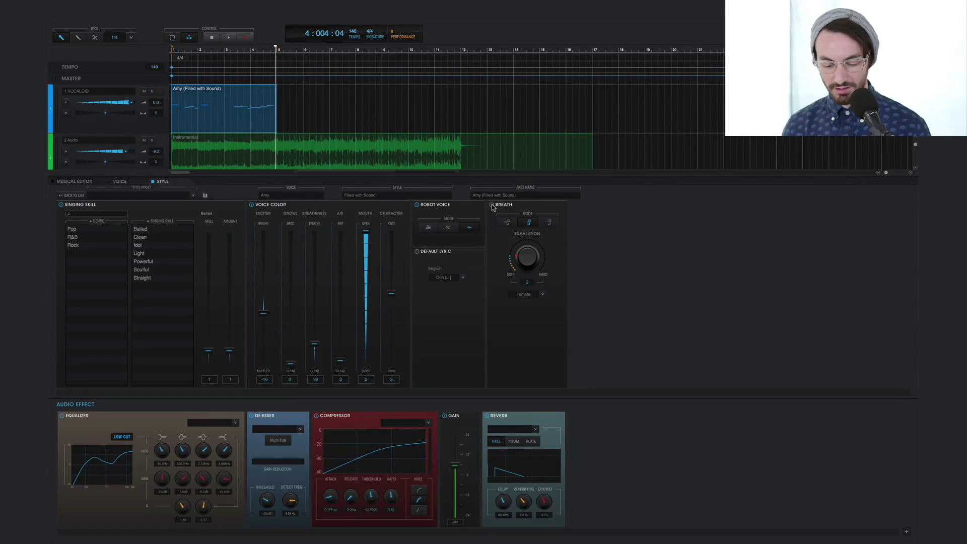
drag(392, 293, 394, 312)
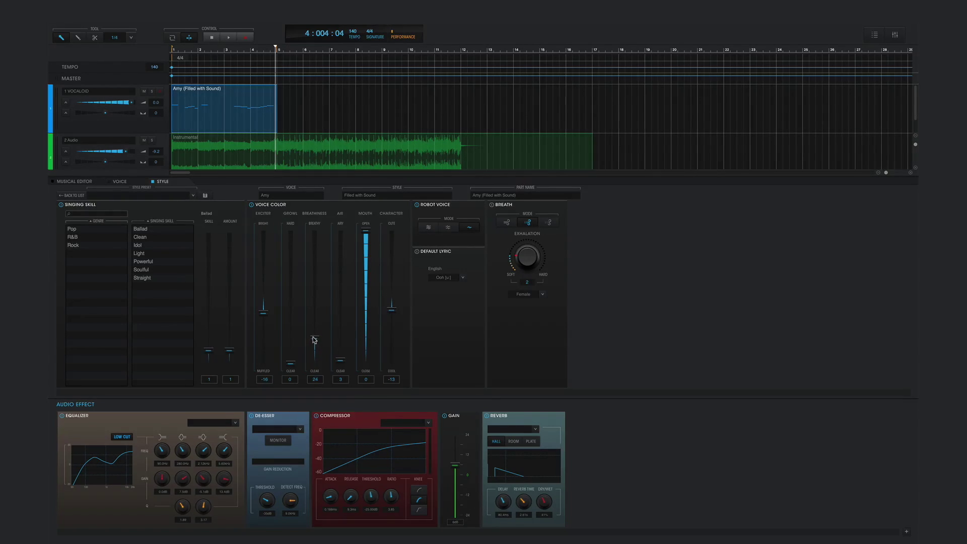
drag(314, 340, 313, 337)
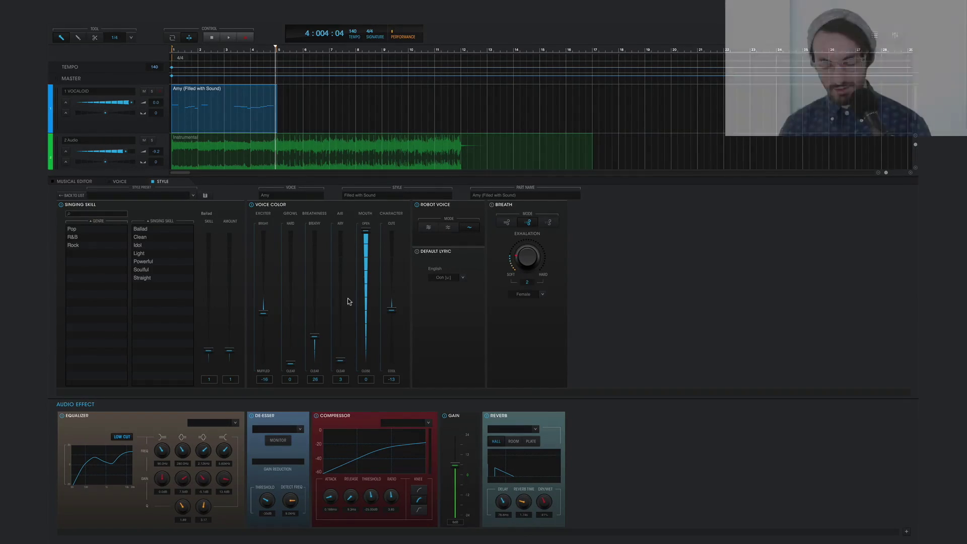
click(212, 37)
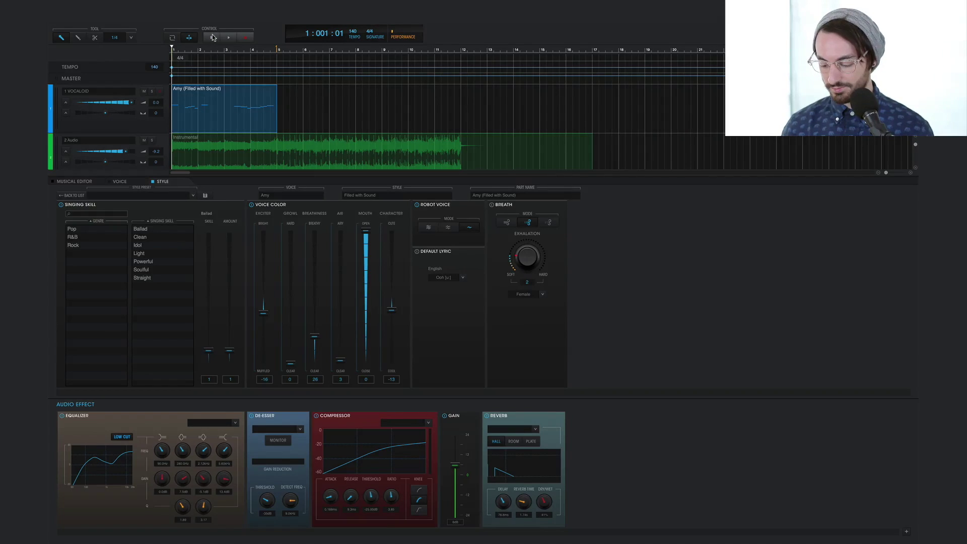
key(space)
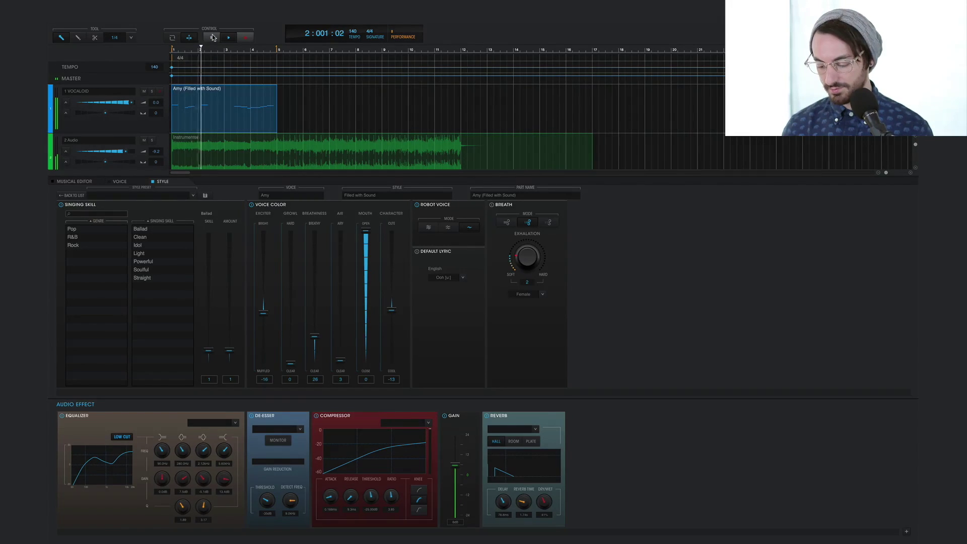